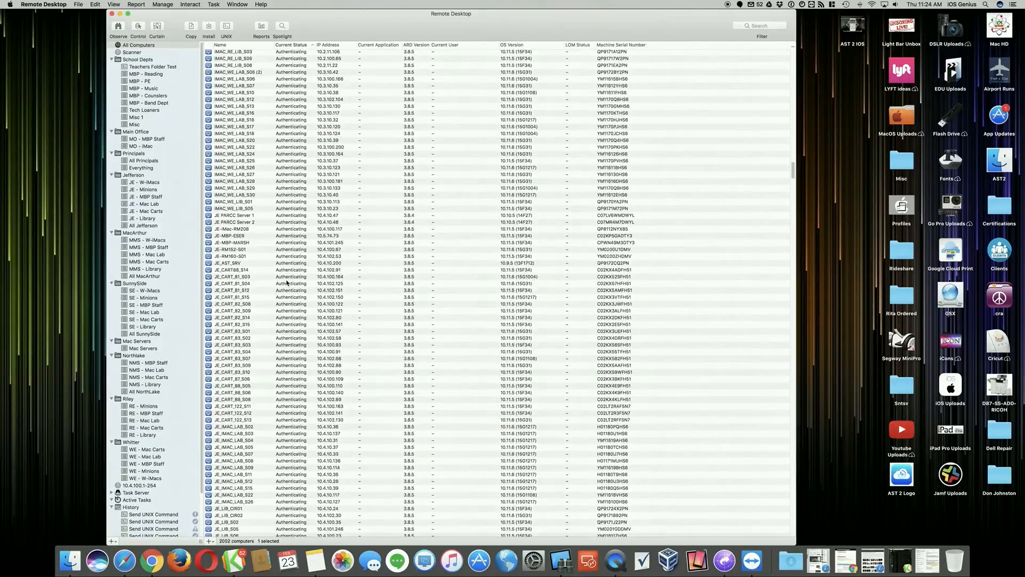
- Examine the status, ARD version and OS version of the authenticating machines in the All Computers list
click(288, 276)
scroll(288, 282, down, 3)
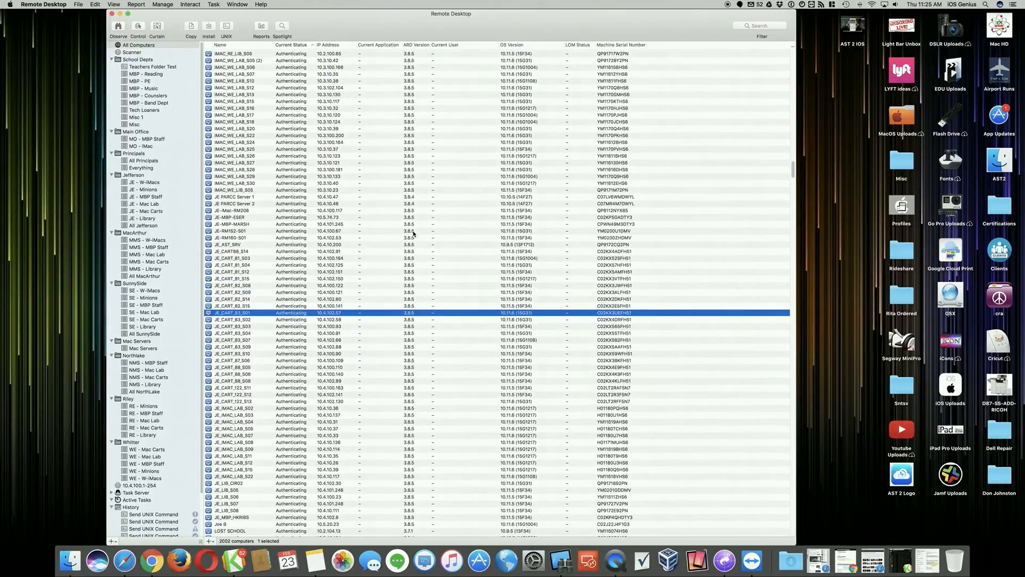
scroll(414, 234, up, 10)
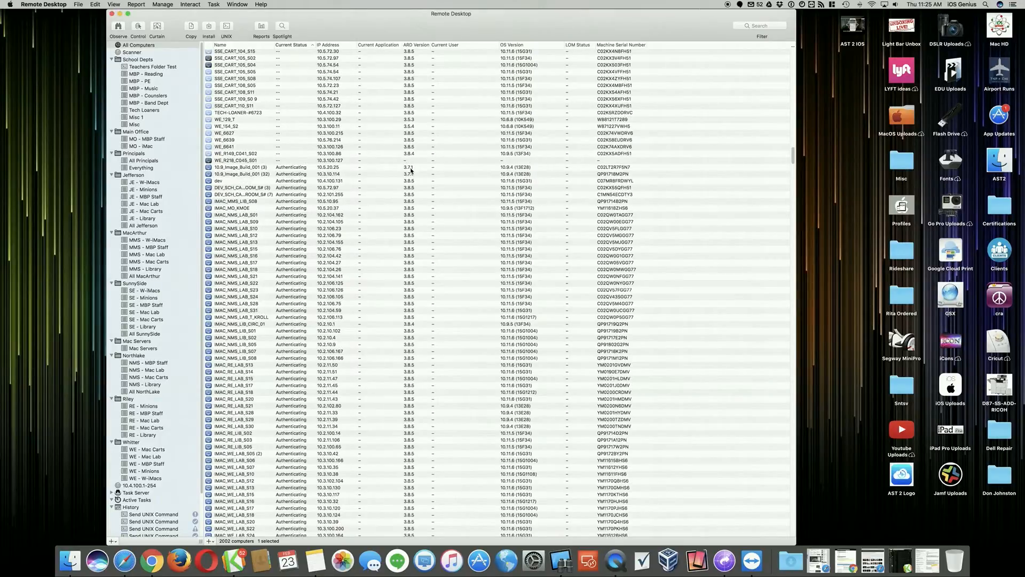
click(220, 174)
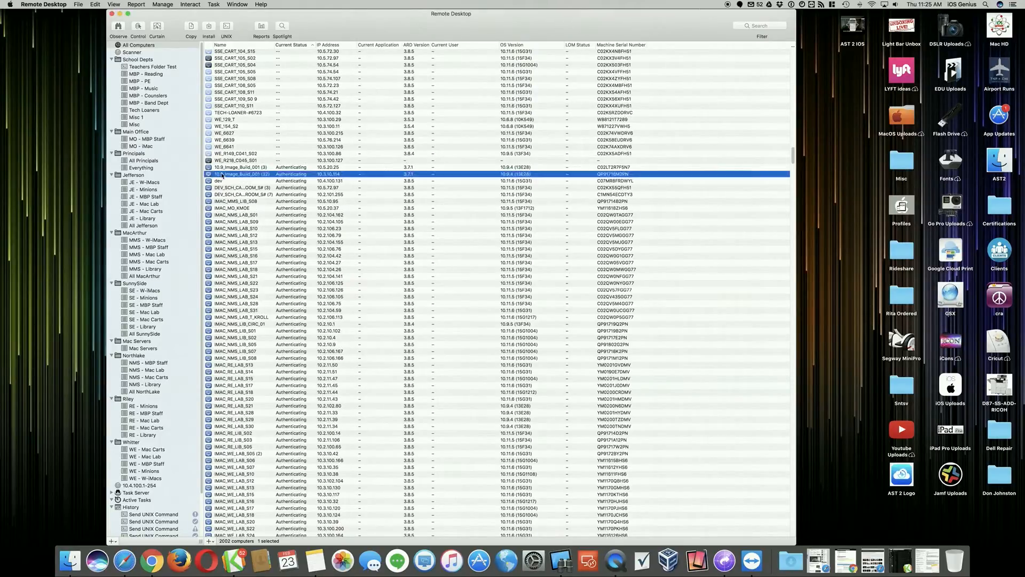
click(247, 140)
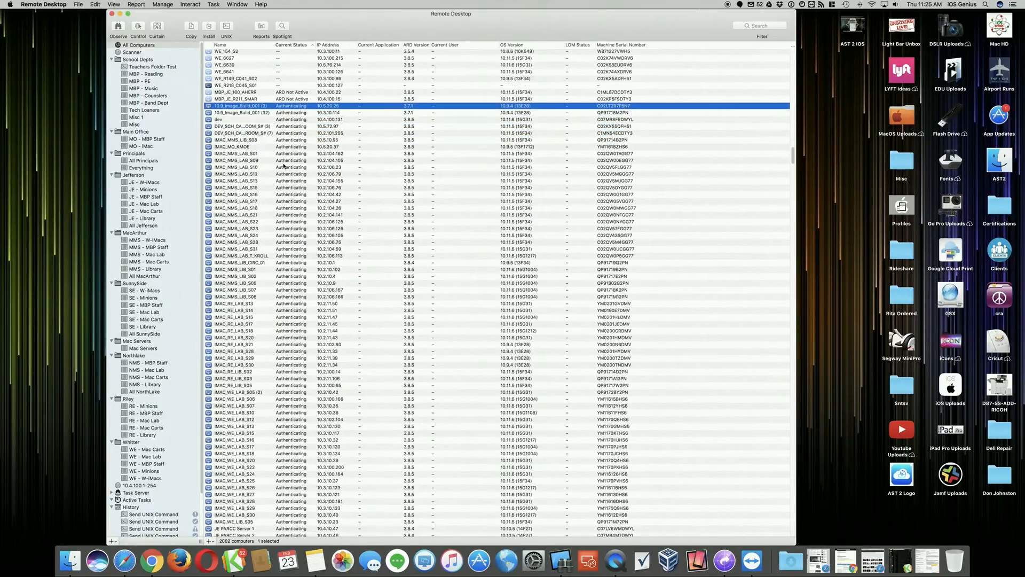
click(236, 106)
click(238, 115)
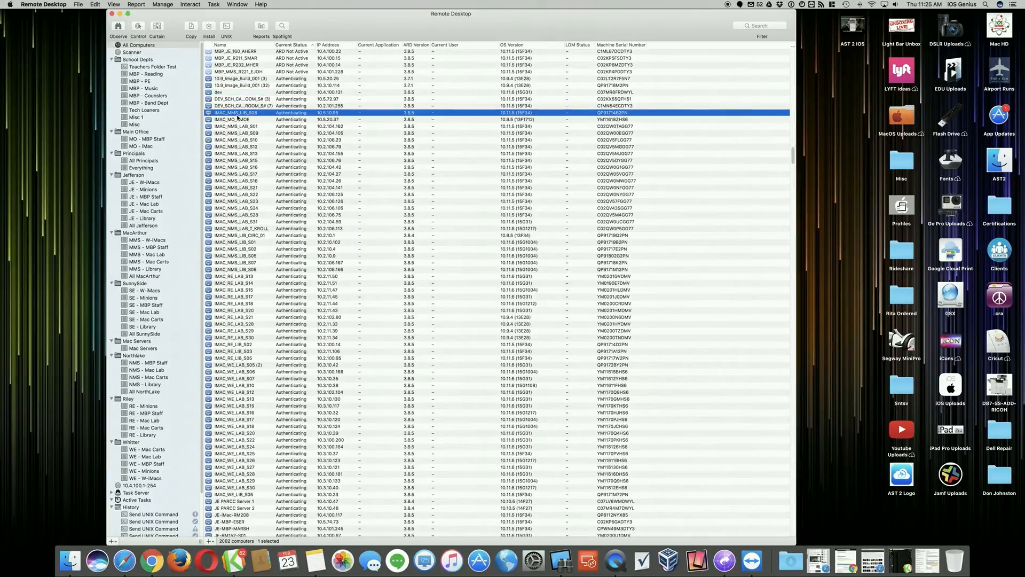
click(241, 100)
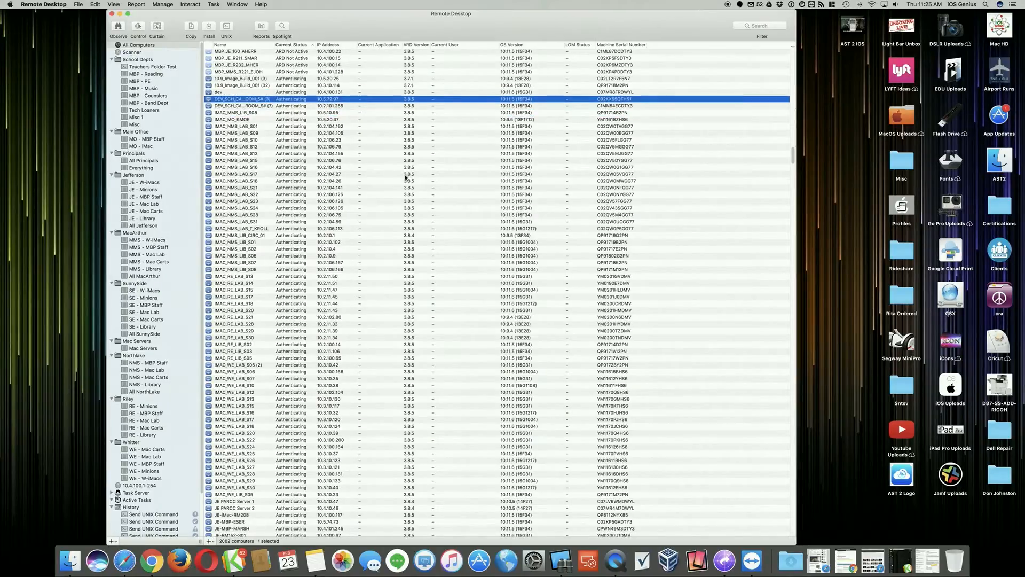
- Sort all computers by ARD version, highest first, and select every machine running version 3.9
click(417, 46)
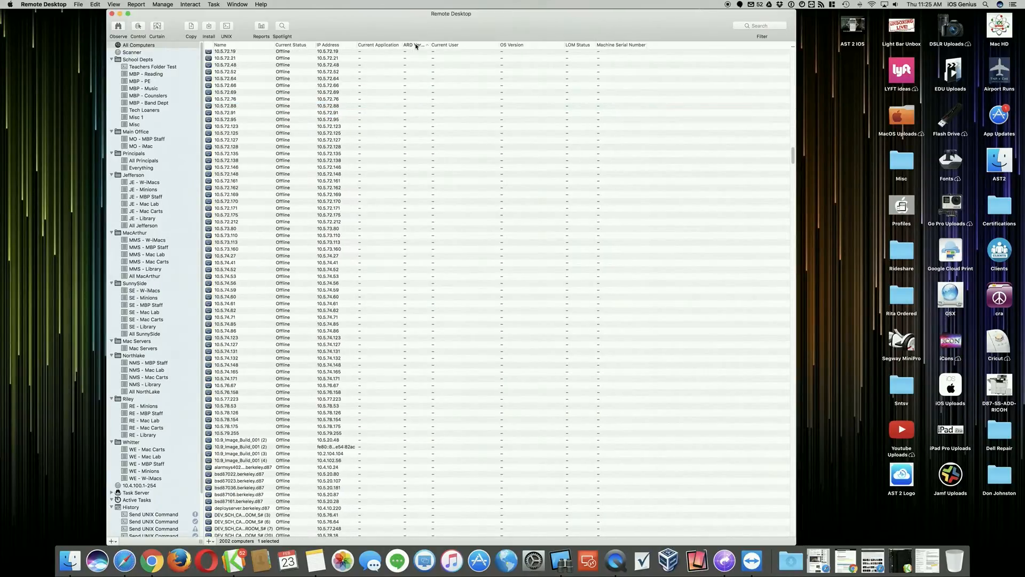
click(418, 46)
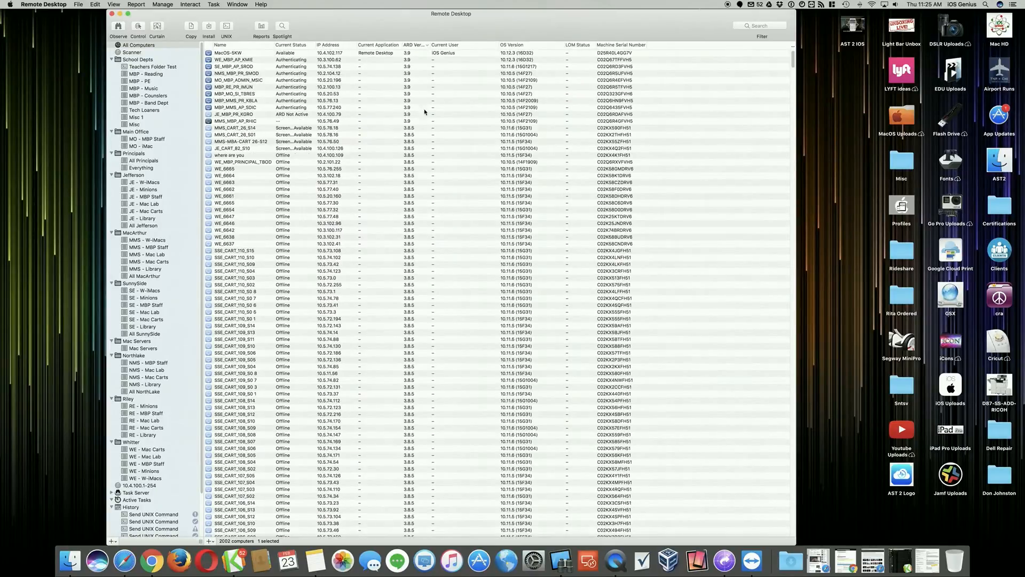
click(417, 121)
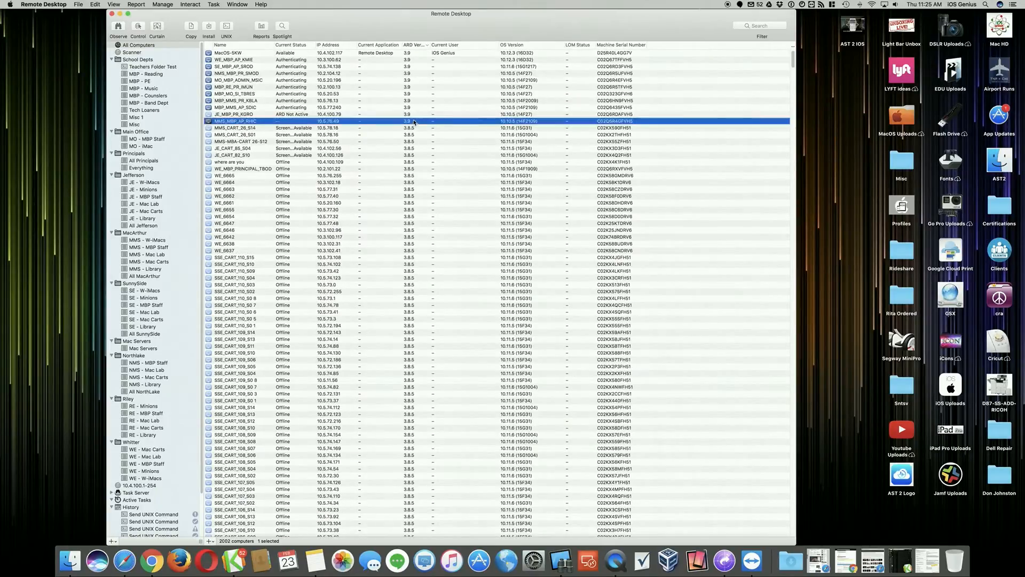
shift+click(417, 53)
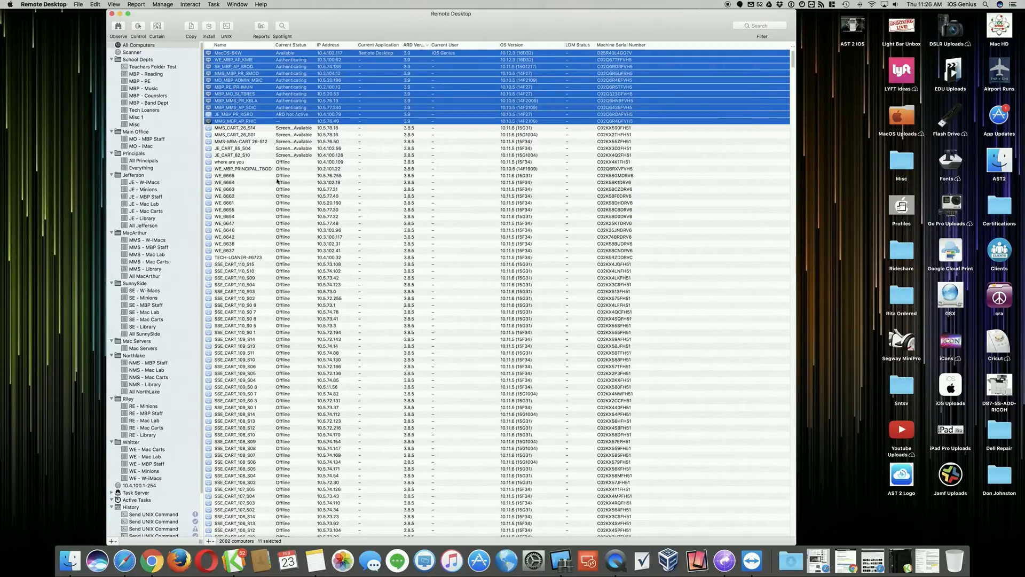
- From the JE - MBP Staff list, control the Needs Upgrade computer at 10.4.101.244, and close its screen session
scroll(287, 210, down, 15)
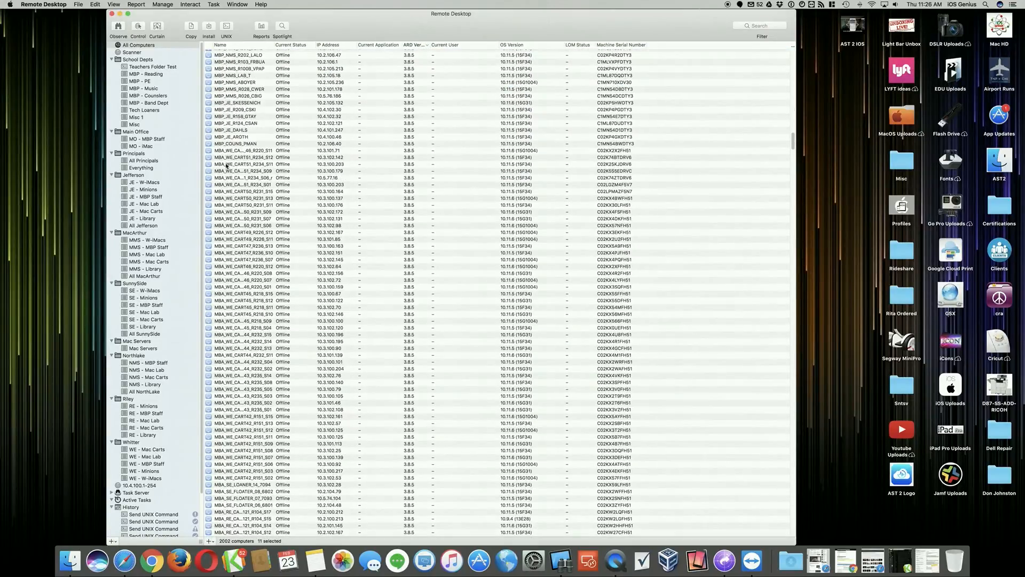
click(141, 197)
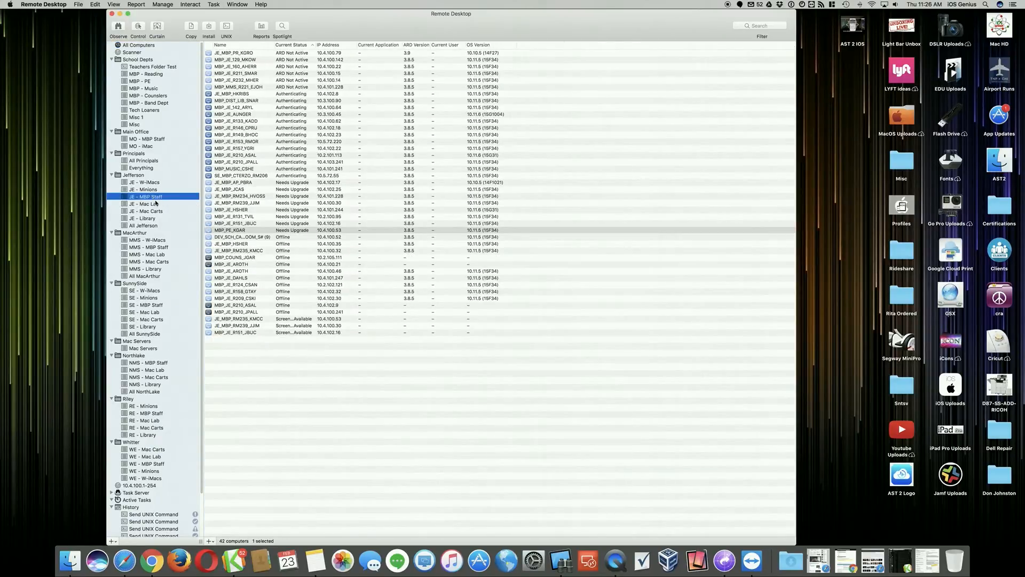
click(238, 143)
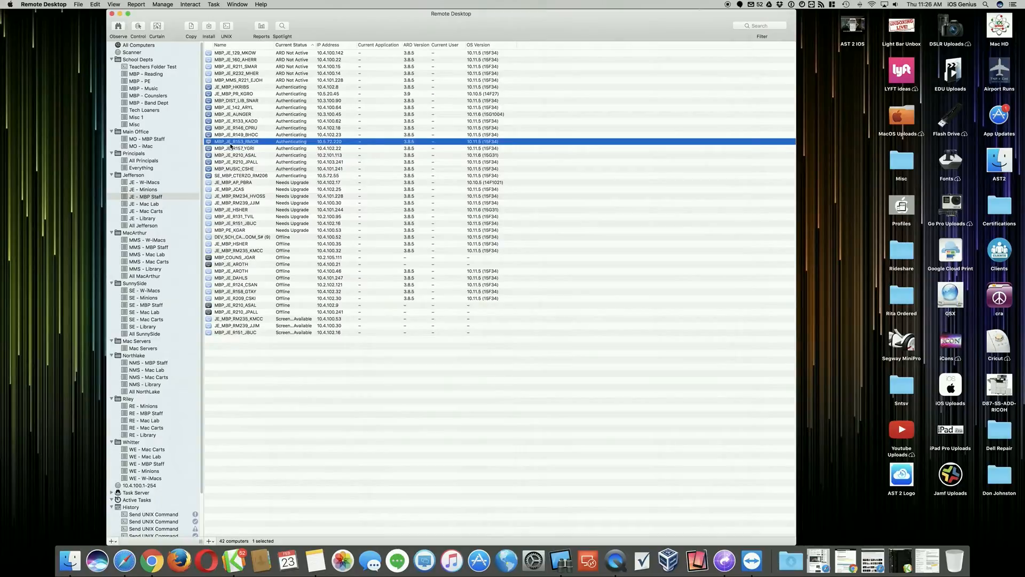
click(230, 210)
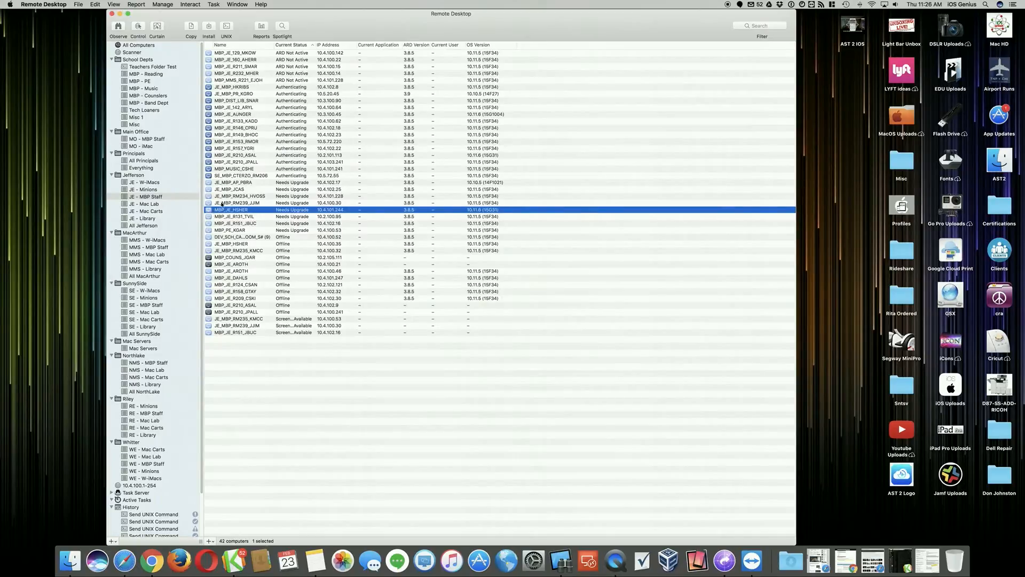
click(139, 27)
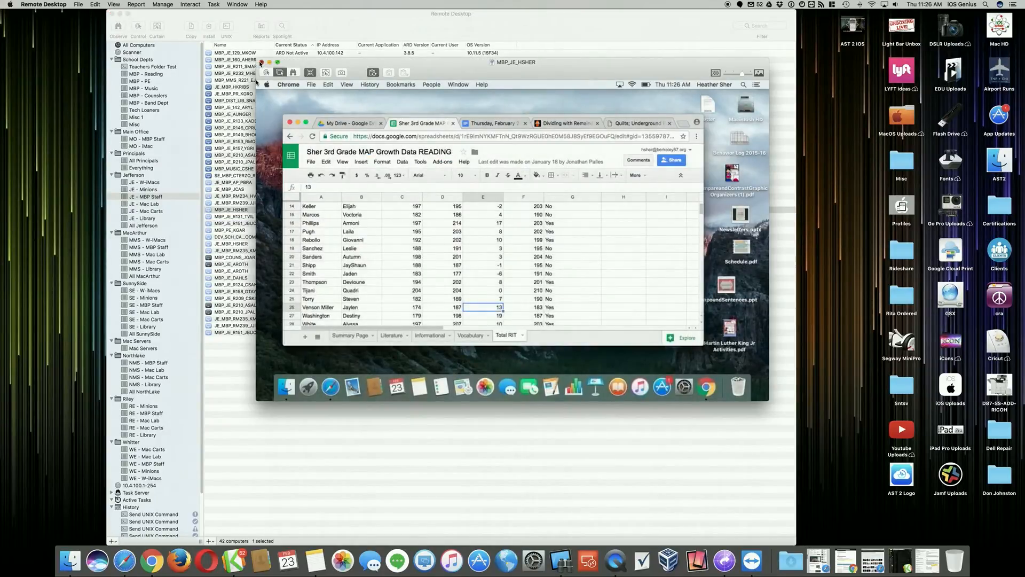
click(261, 63)
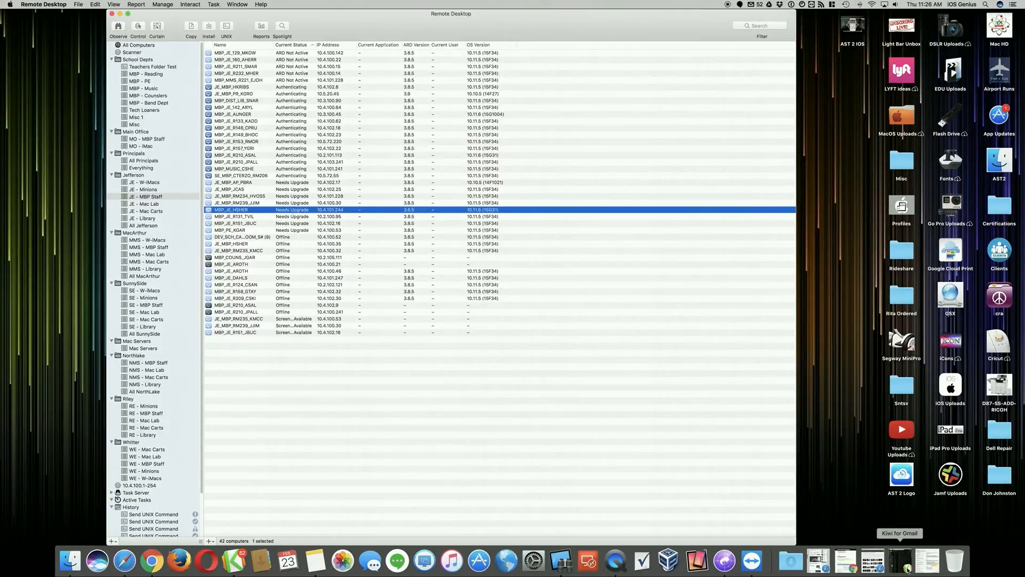
- Open the downloaded remotedesktopclient.dmg and move its window beside the computer list so RemoteDesktopClient.pkg stays accessible
click(802, 562)
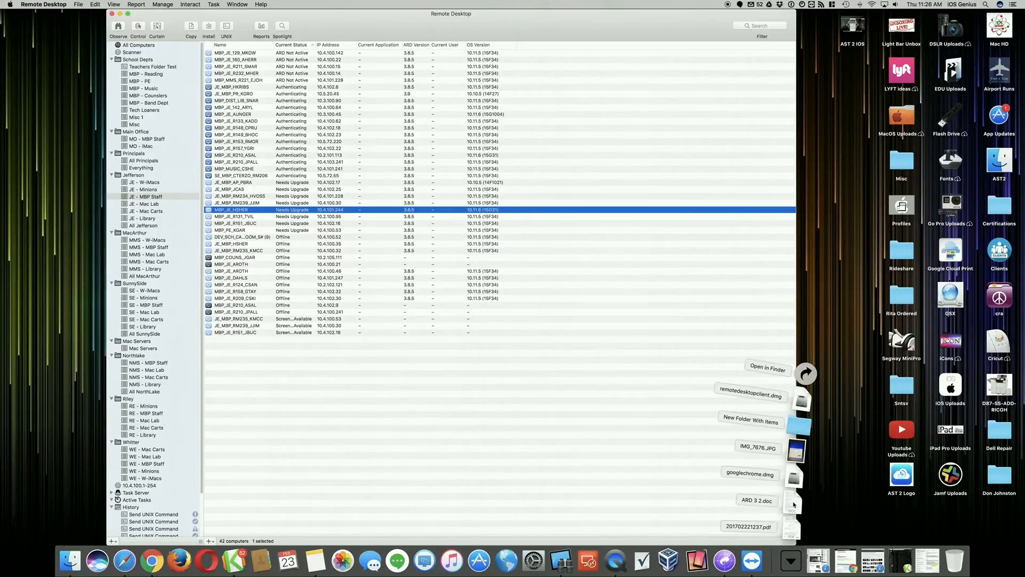
click(802, 400)
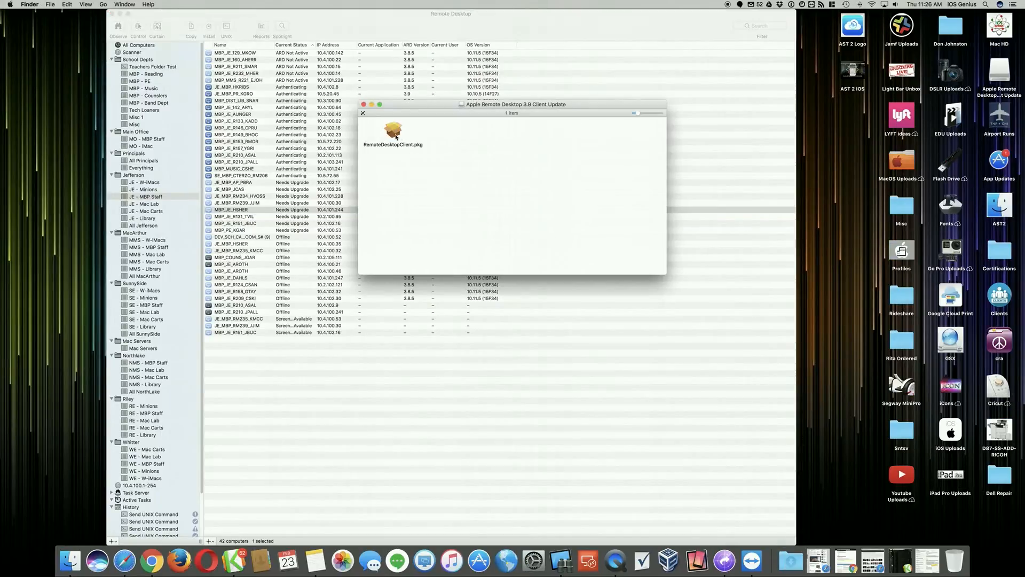
drag(397, 109, 844, 145)
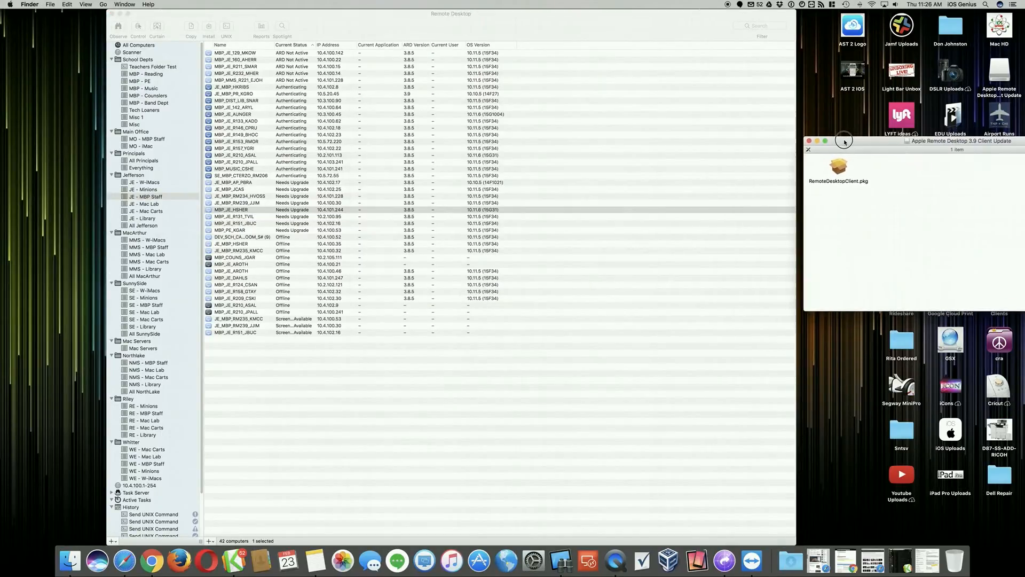
- Try to install the RemoteDesktopClient package on the selected staff computer with network data encryption off, and close the install task
click(172, 18)
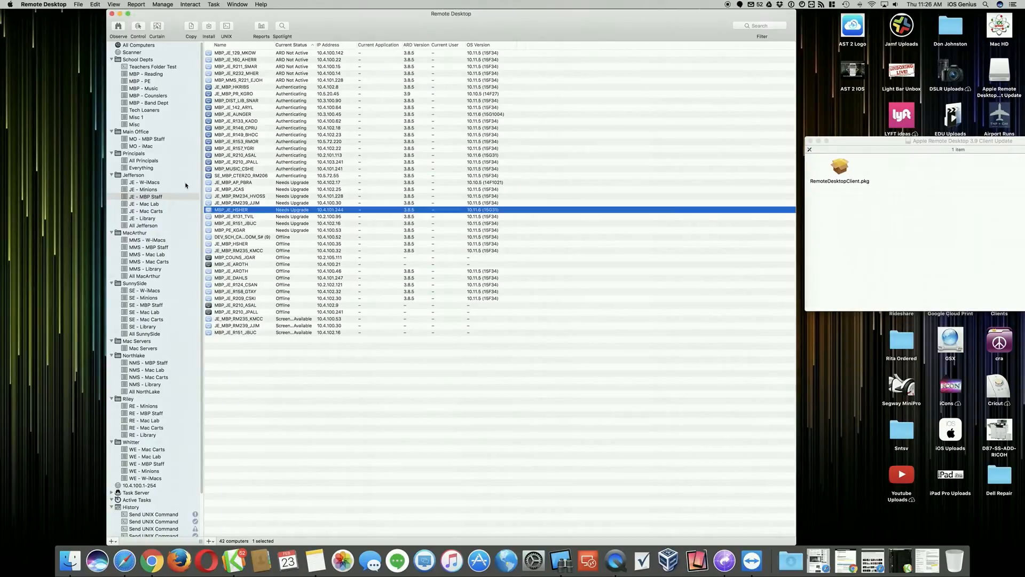
click(208, 27)
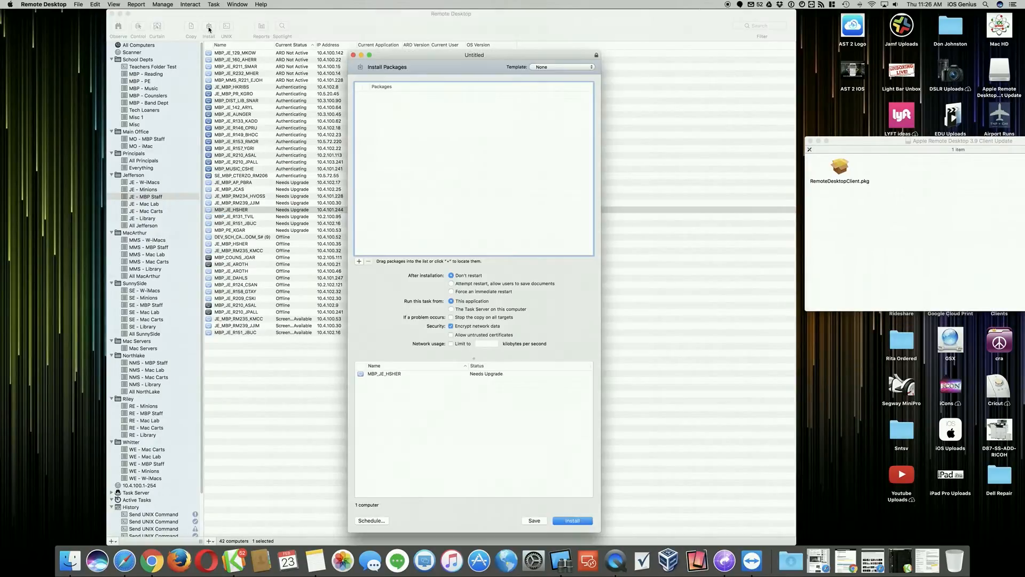
drag(845, 170, 480, 147)
click(450, 327)
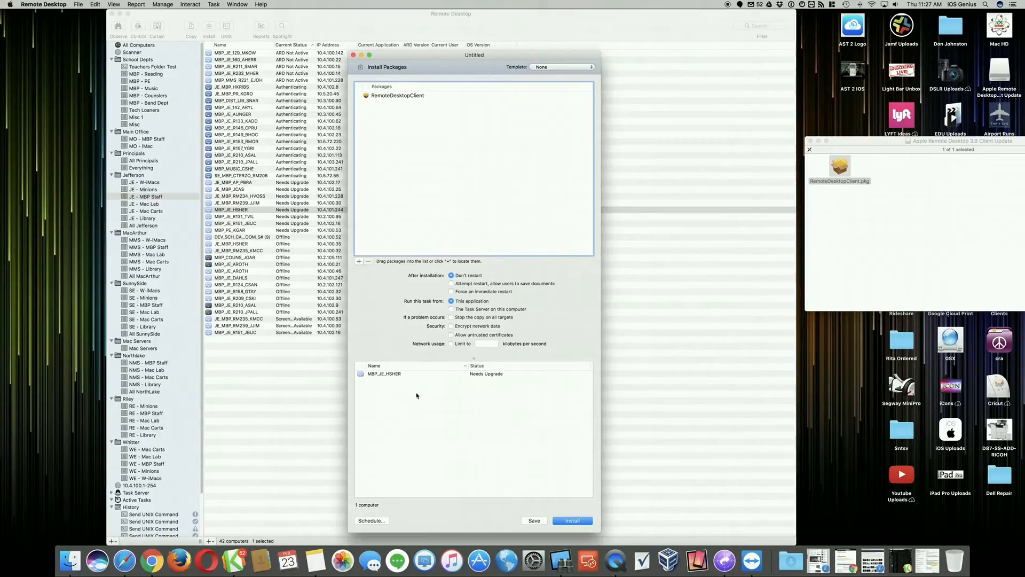
click(572, 521)
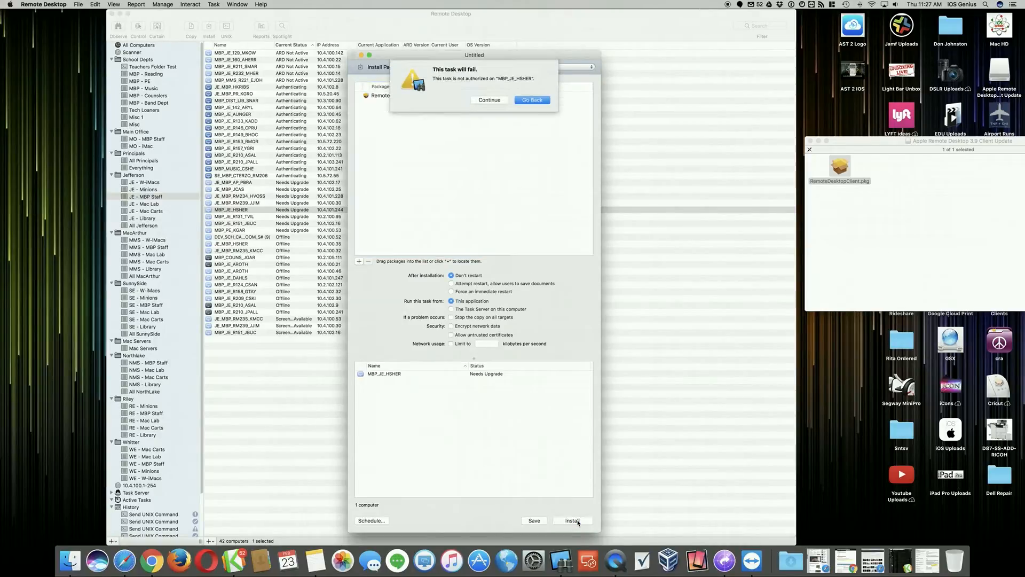
click(532, 101)
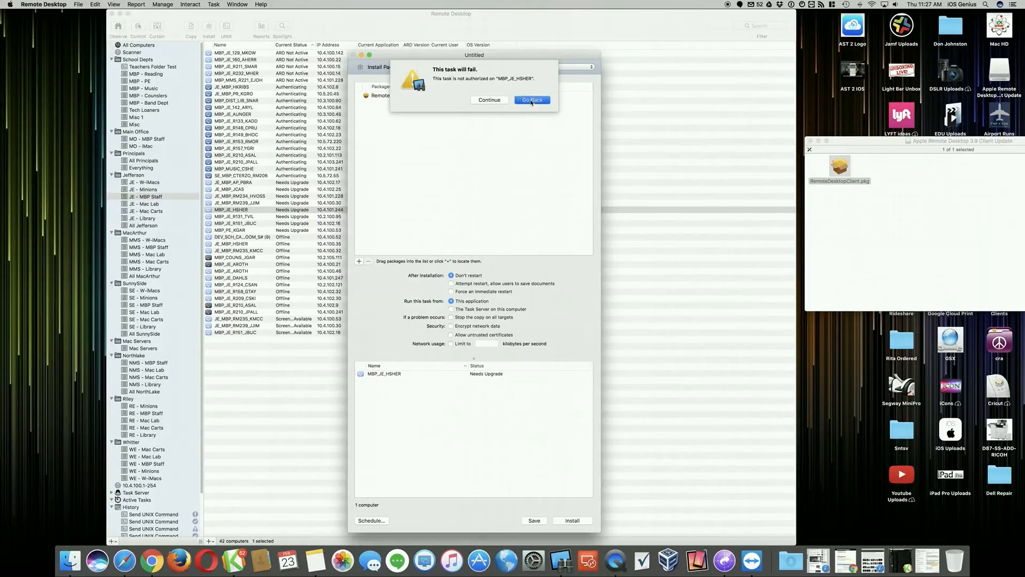
click(354, 55)
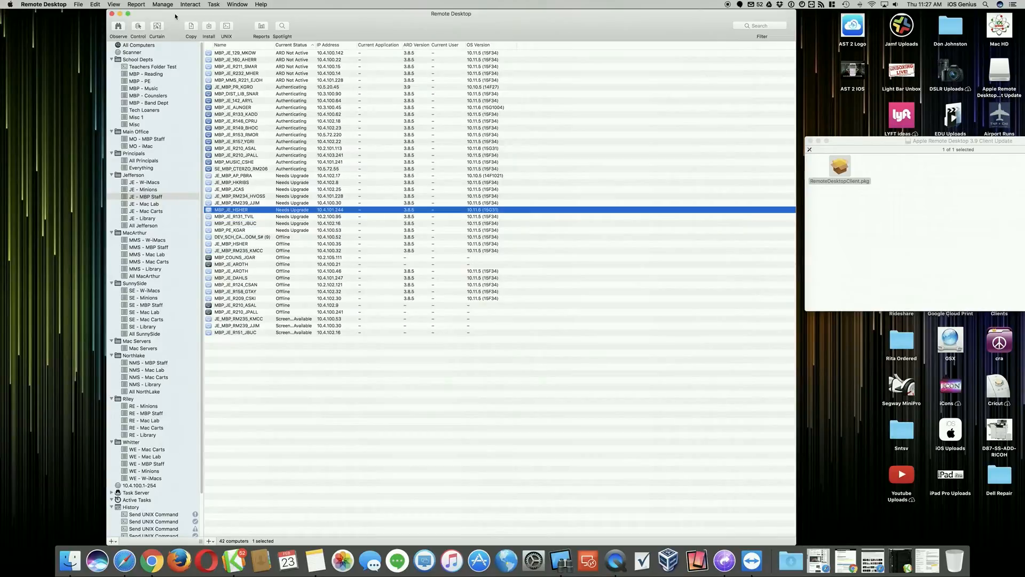
- In the Security preferences, allow control of this computer and communication with older clients, and disable encryption for Copy Items and Install Packages
click(56, 6)
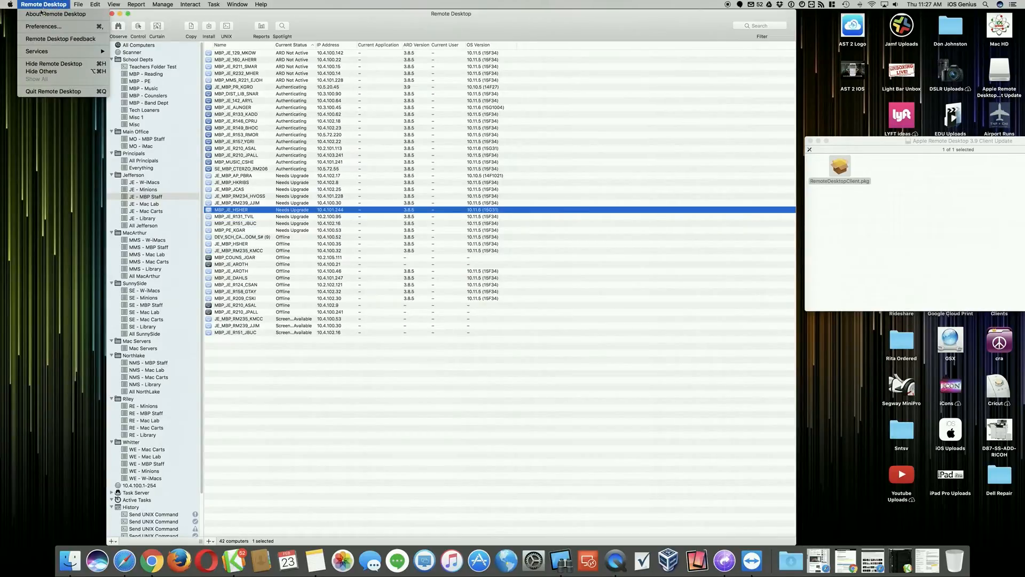
click(50, 28)
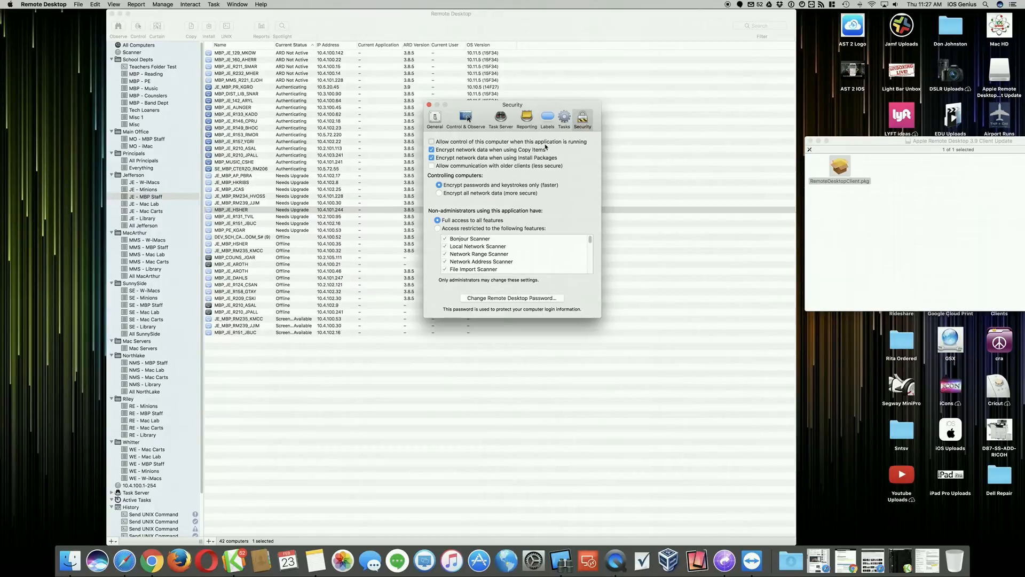
click(432, 142)
click(433, 158)
click(432, 166)
click(525, 167)
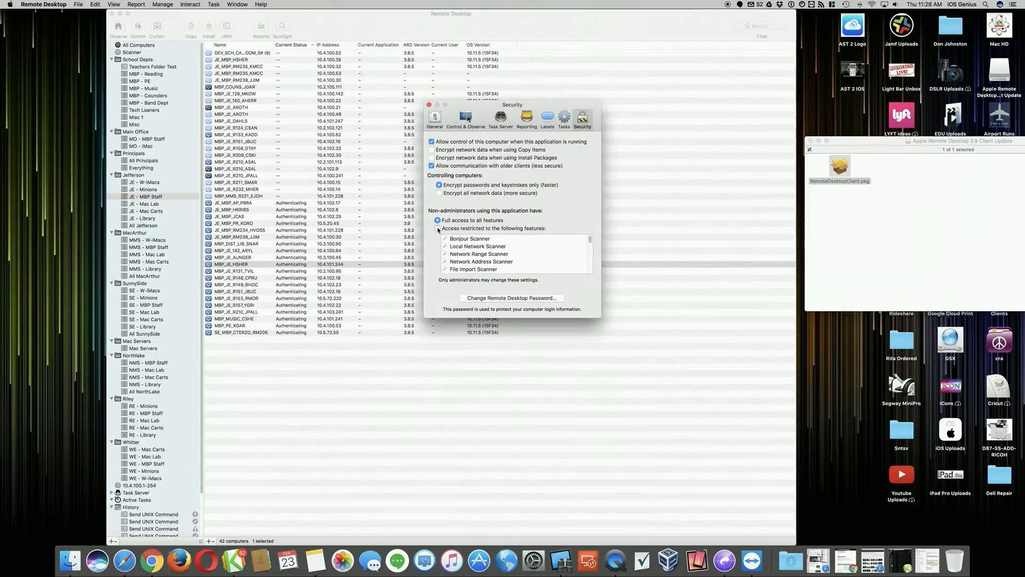
- Try restricting non-administrators to specific features, review the feature list, and return them to full access
click(518, 230)
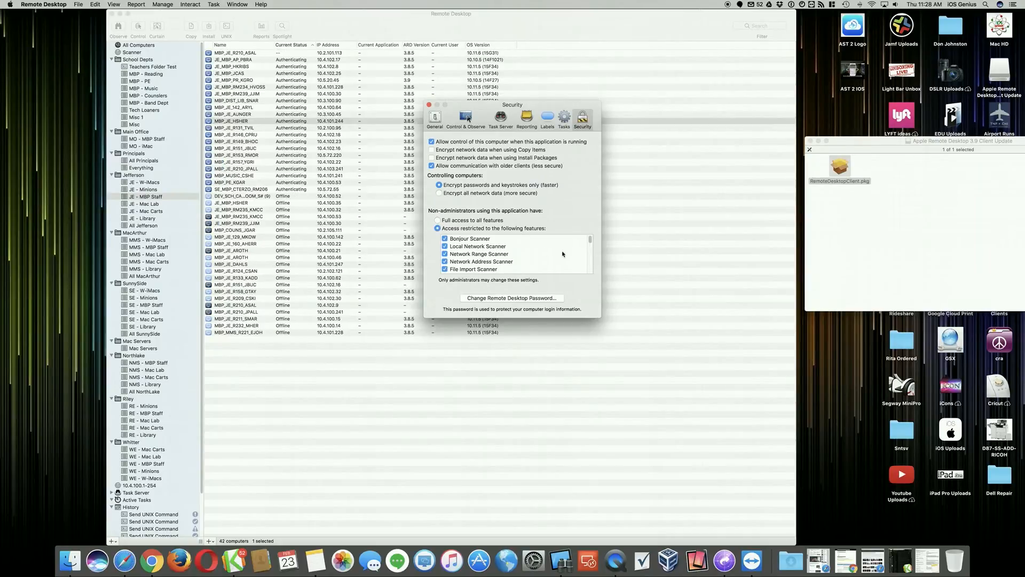
drag(590, 239, 590, 259)
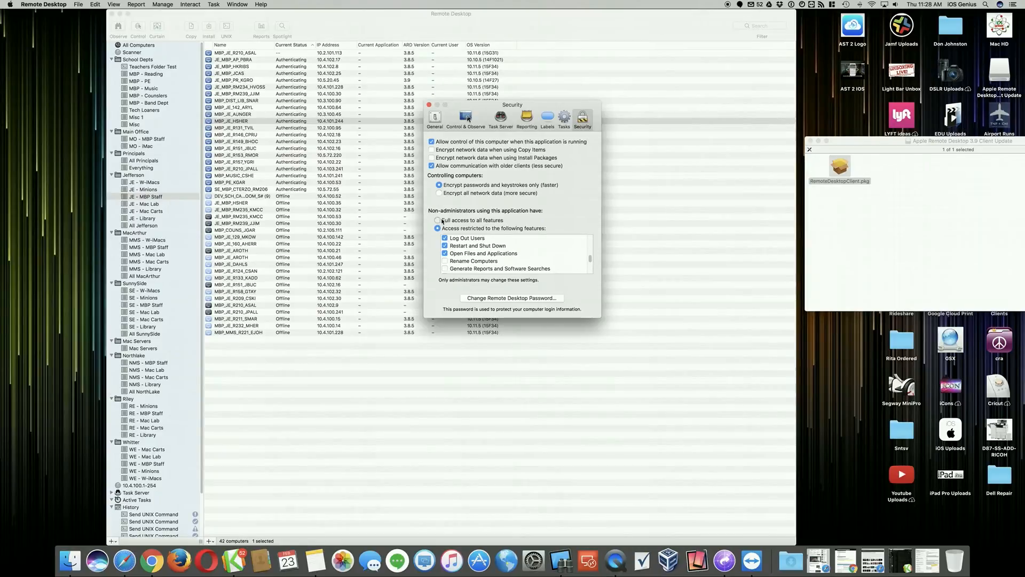
click(528, 221)
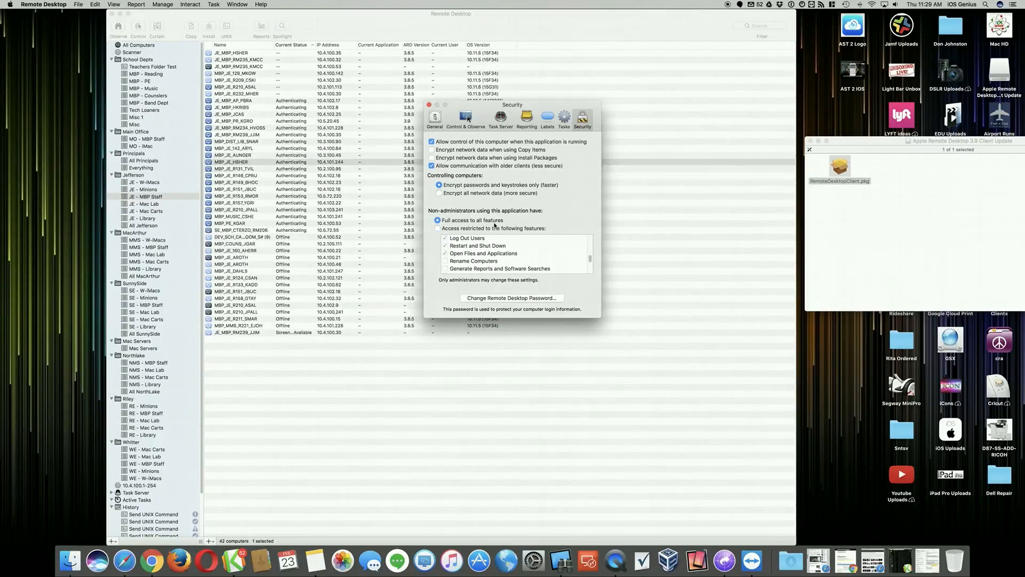
- Restrict non-administrators to specific features, allow Upgrade Clients and Change Client Settings, and close the preferences
mouse_move(589, 258)
mouse_down()
mouse_move(591, 271)
mouse_move(591, 236)
mouse_move(591, 268)
mouse_up()
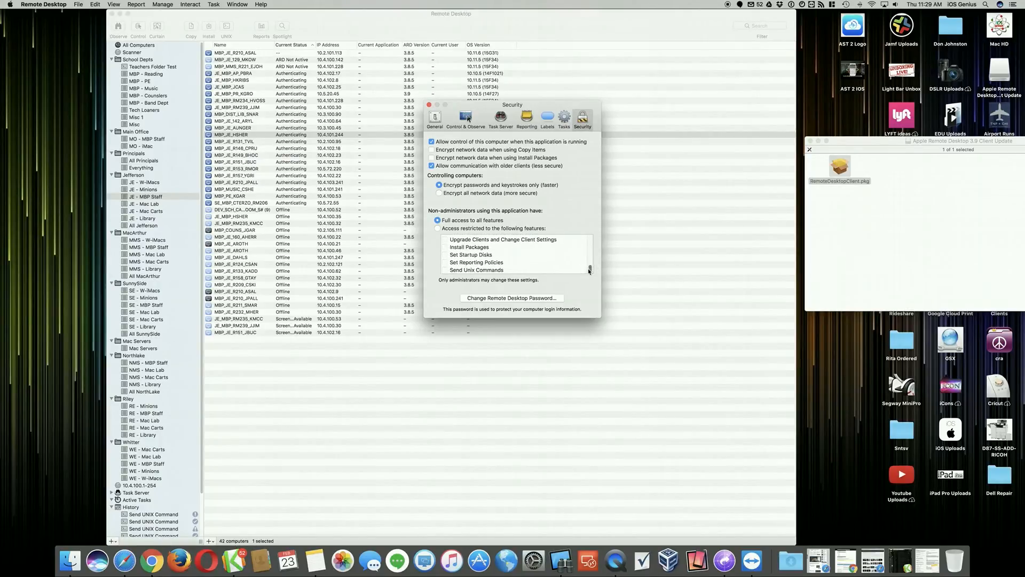
click(438, 228)
click(438, 228)
click(445, 240)
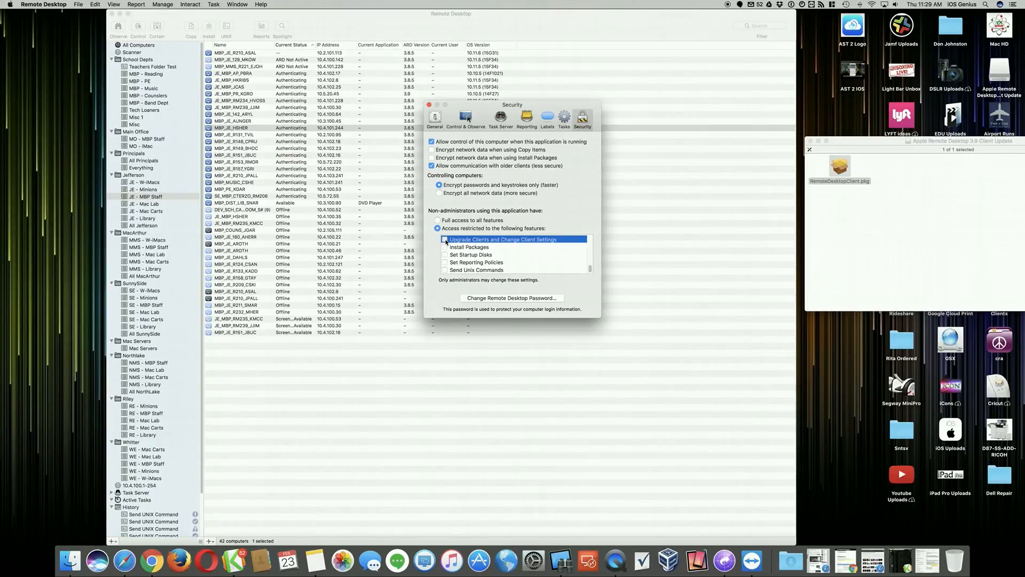
click(445, 239)
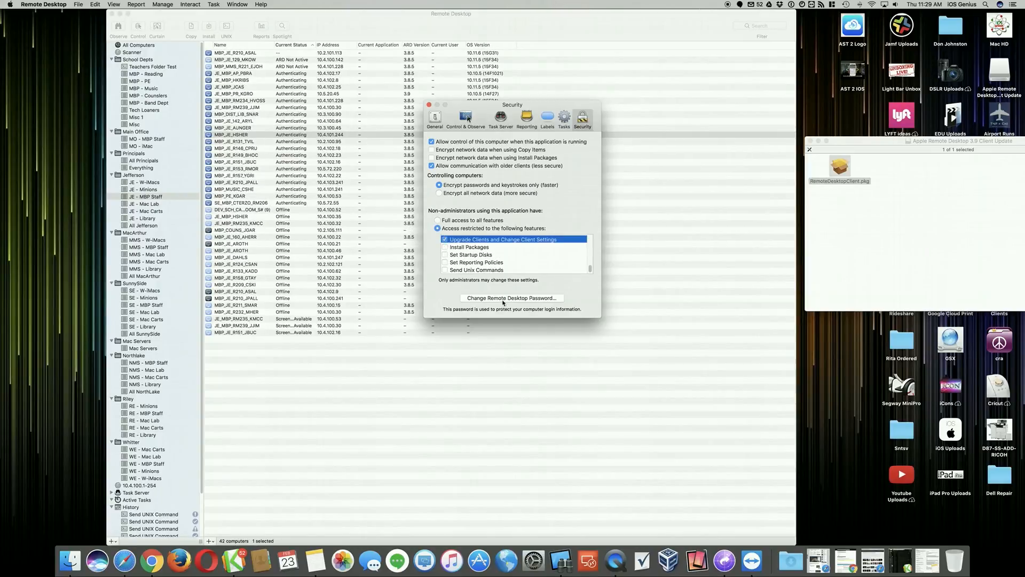
drag(586, 269, 592, 225)
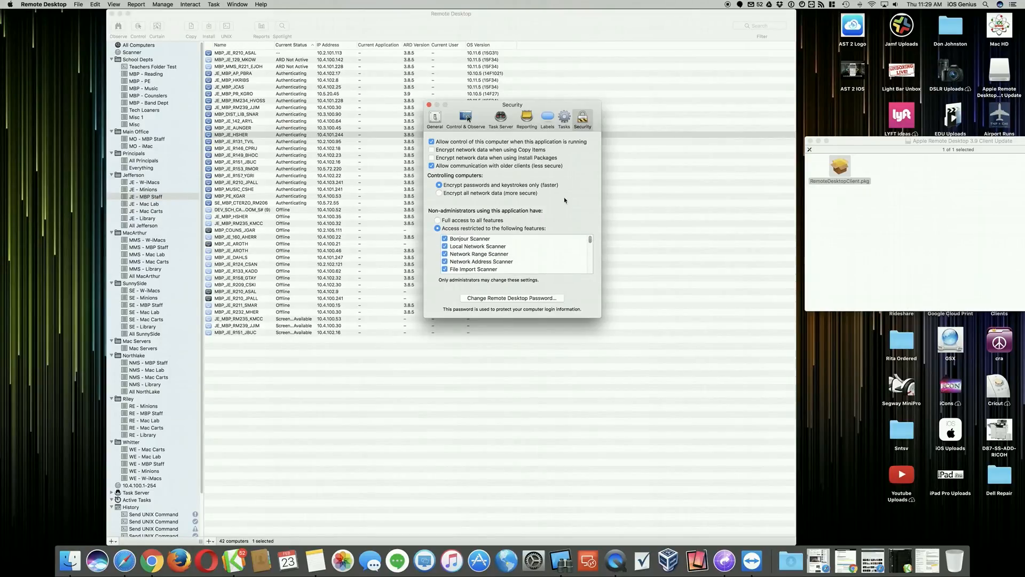
click(429, 105)
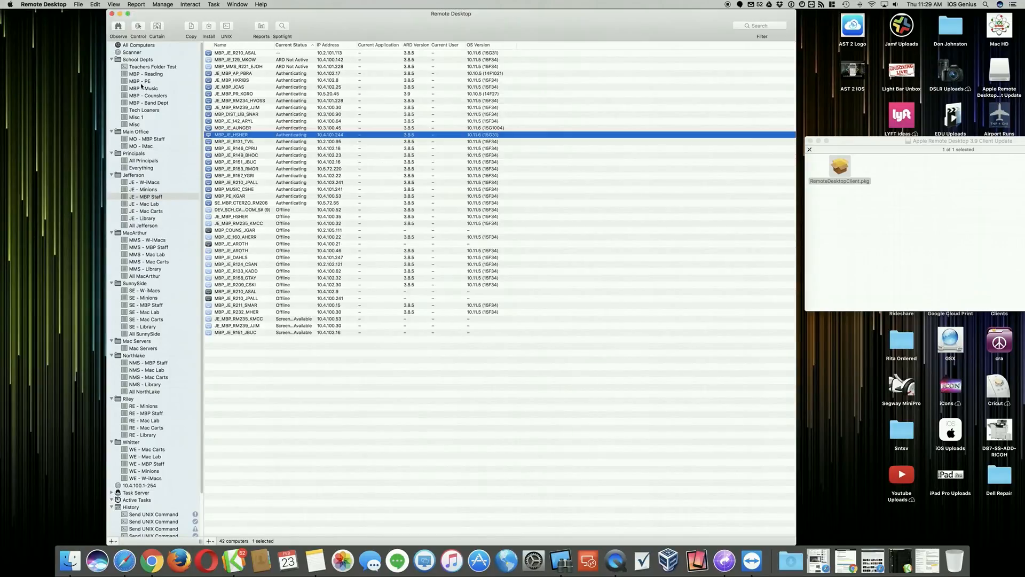
- Open the Bonjour scanner list and start a control session with JE_IMAC_LAB_S12
click(134, 52)
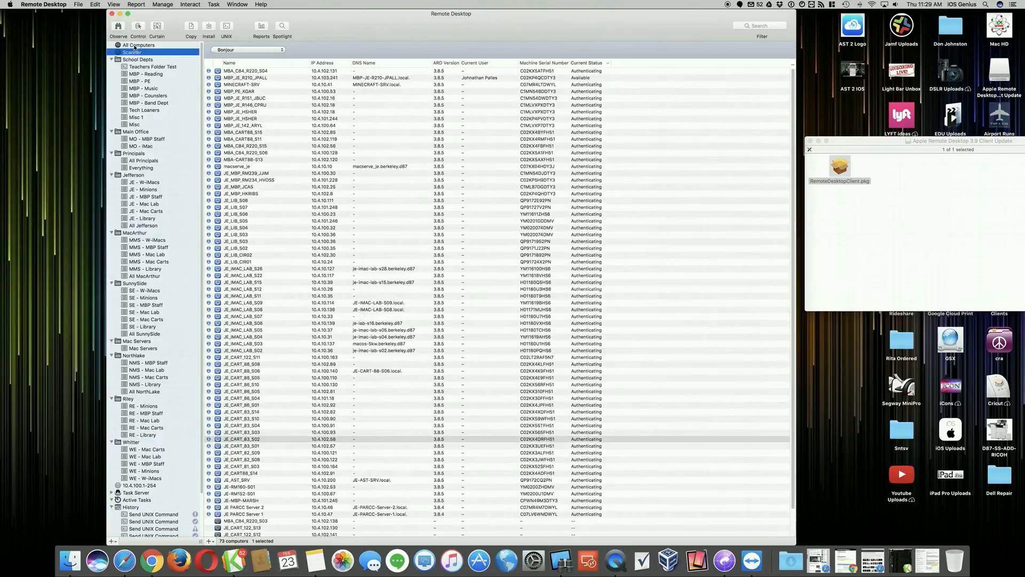
click(134, 45)
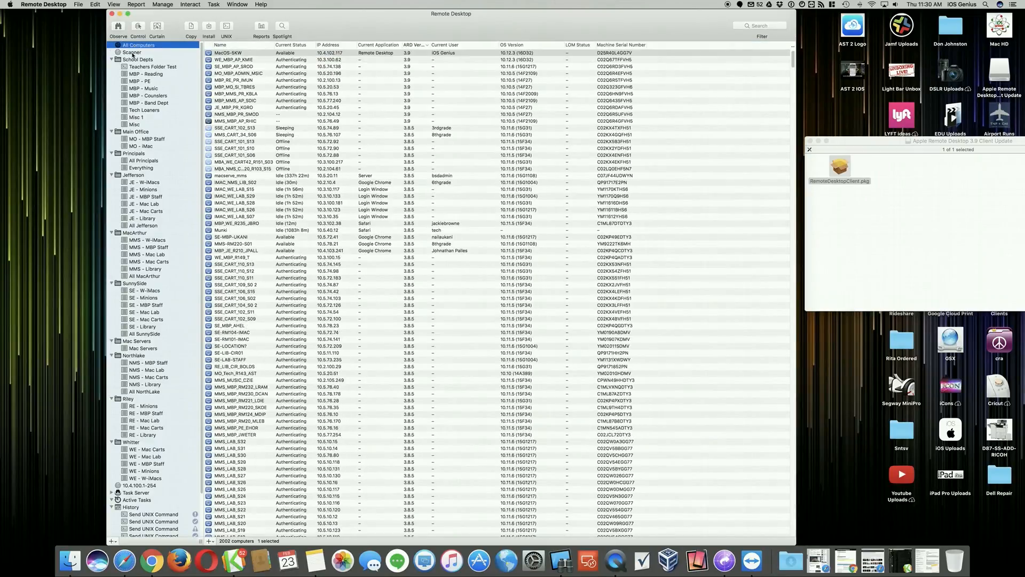
click(133, 53)
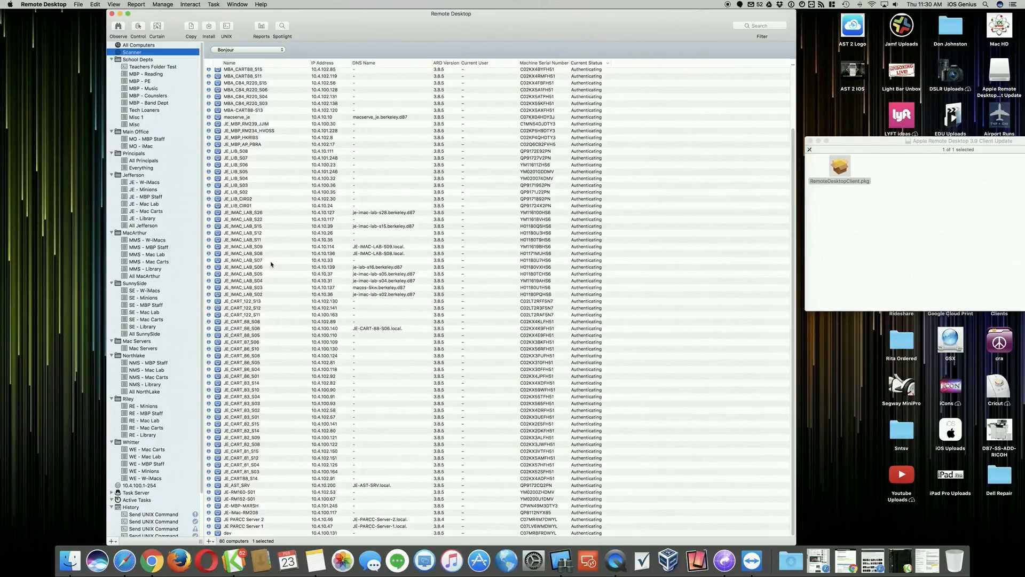
click(240, 233)
click(139, 26)
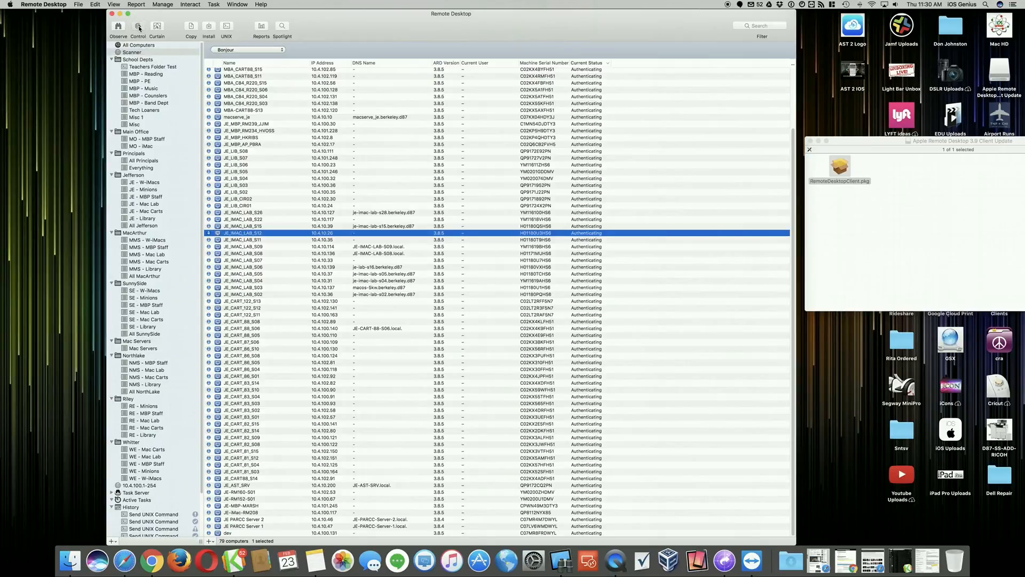